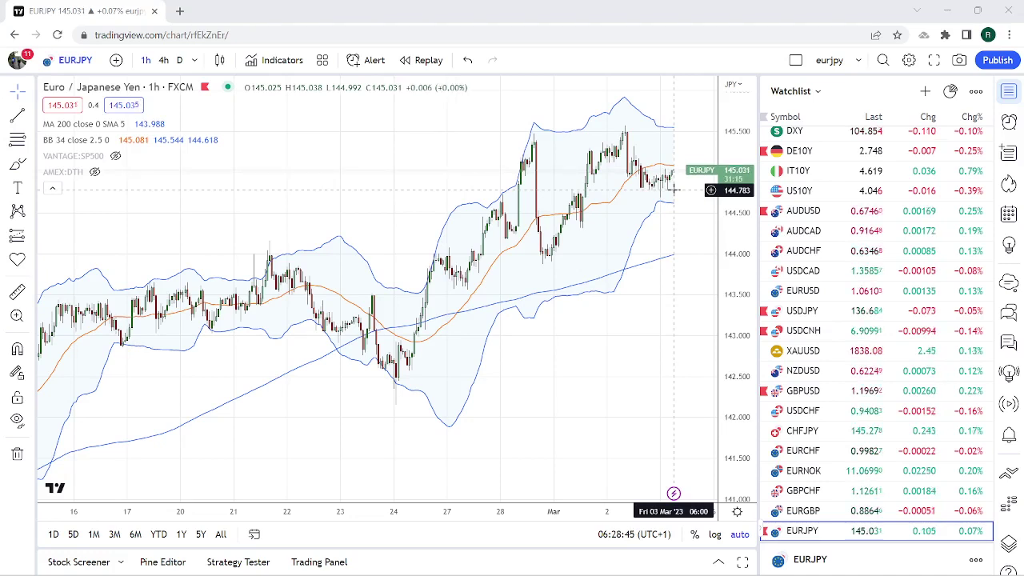
Replace the EURJPY chart with USDJPY from the watchlist
click(832, 312)
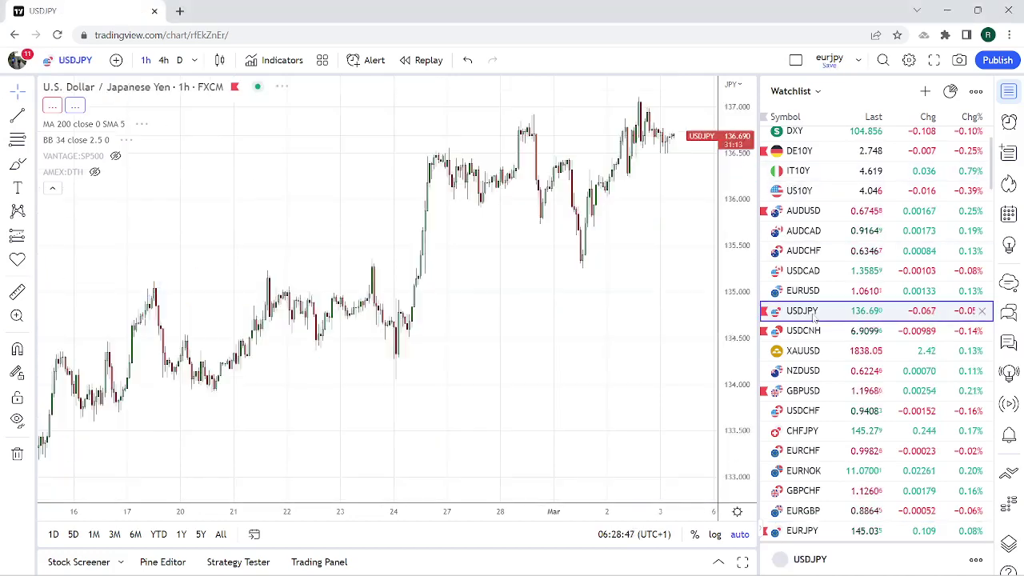
Pan the USDJPY hourly chart left to bring the latest candles into view
drag(594, 291, 432, 291)
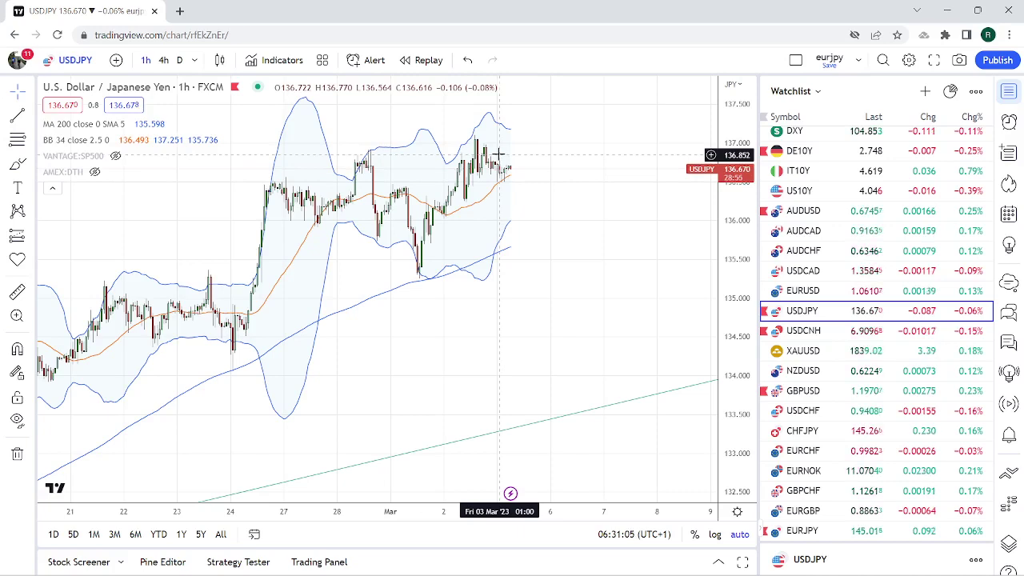
Show the US10Y bond yield chart with daily (D) candles
click(804, 192)
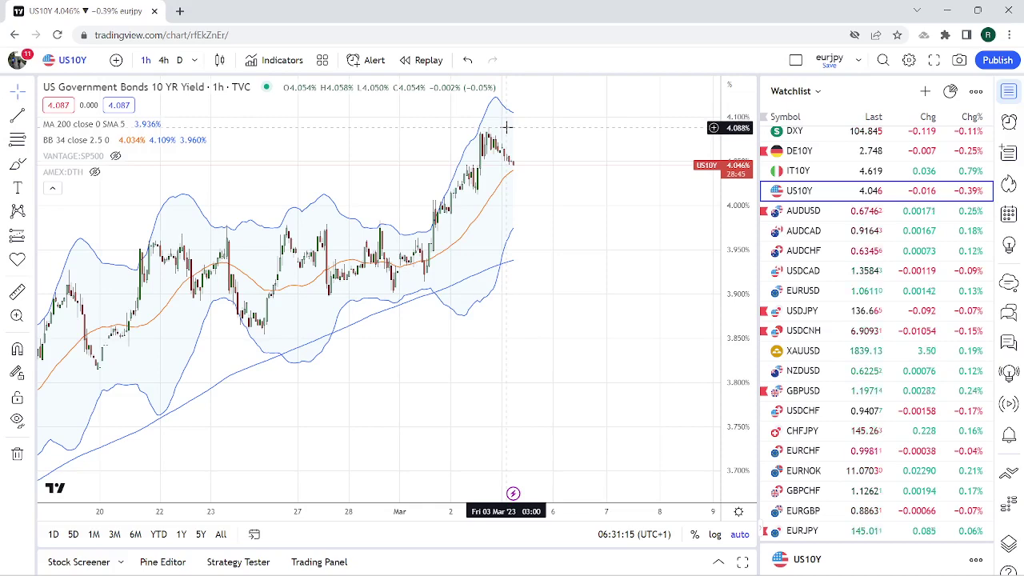
click(180, 60)
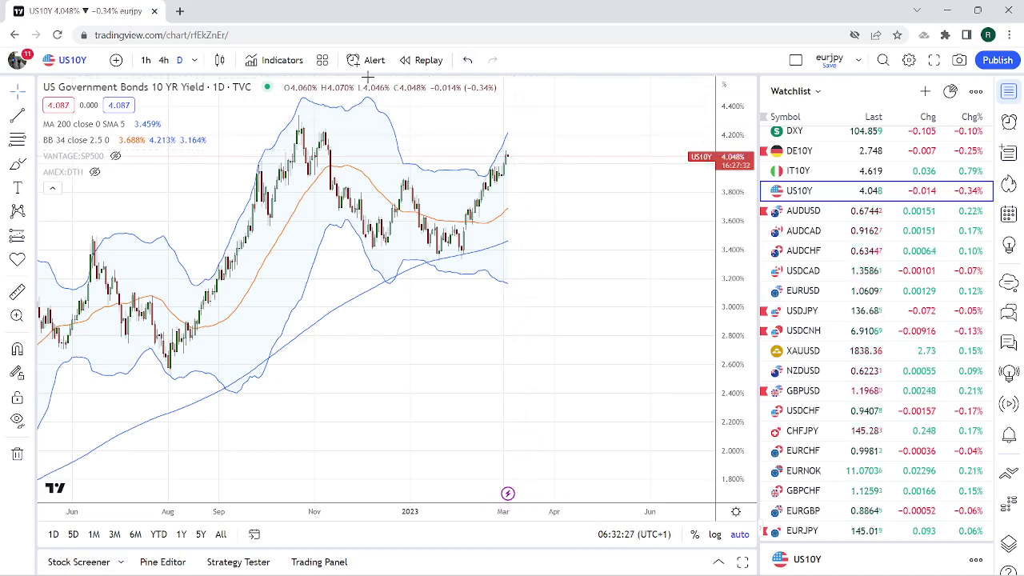
Switch back to 1h candles and reload the USDJPY chart from the watchlist
click(145, 60)
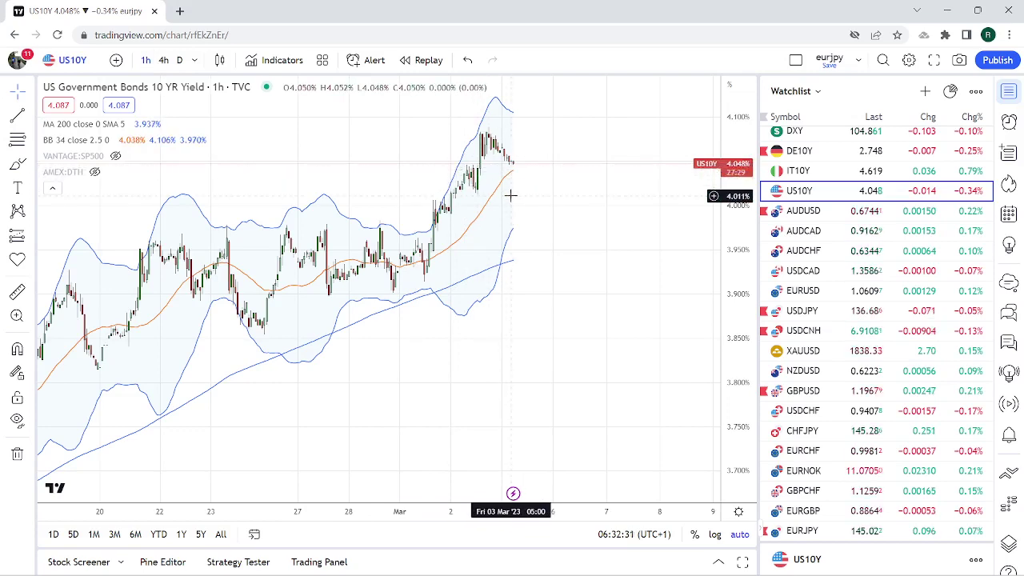
click(815, 312)
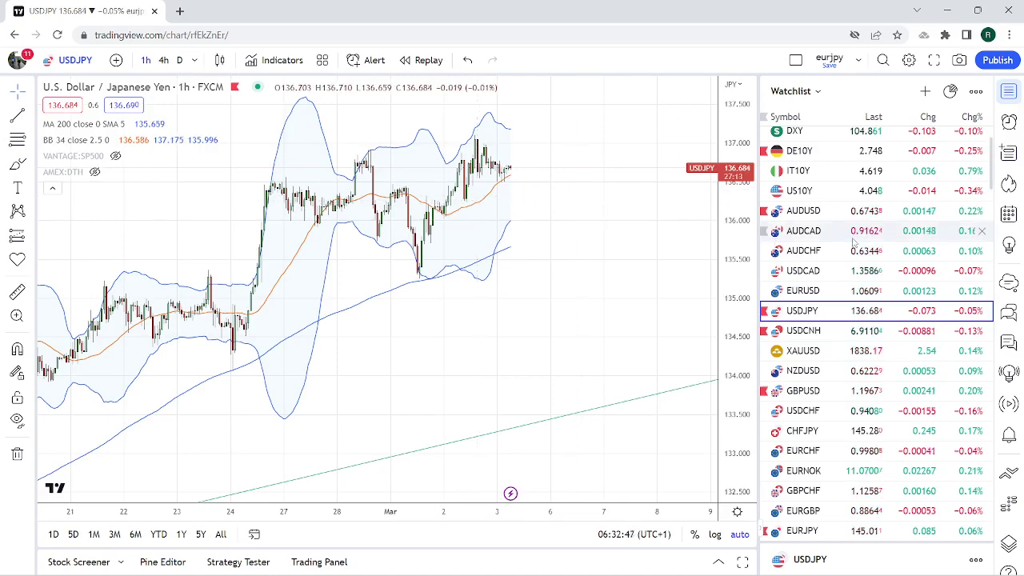
Load the EURUSD 1-hour chart from the watchlist
click(824, 292)
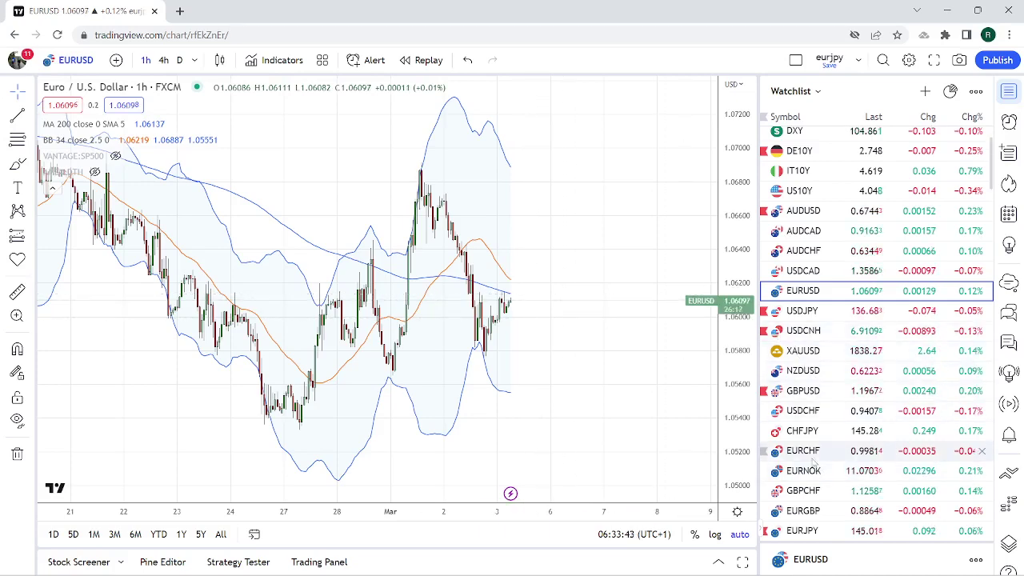
Show EURCHF on daily candles, zoomed in on the recent months
click(824, 451)
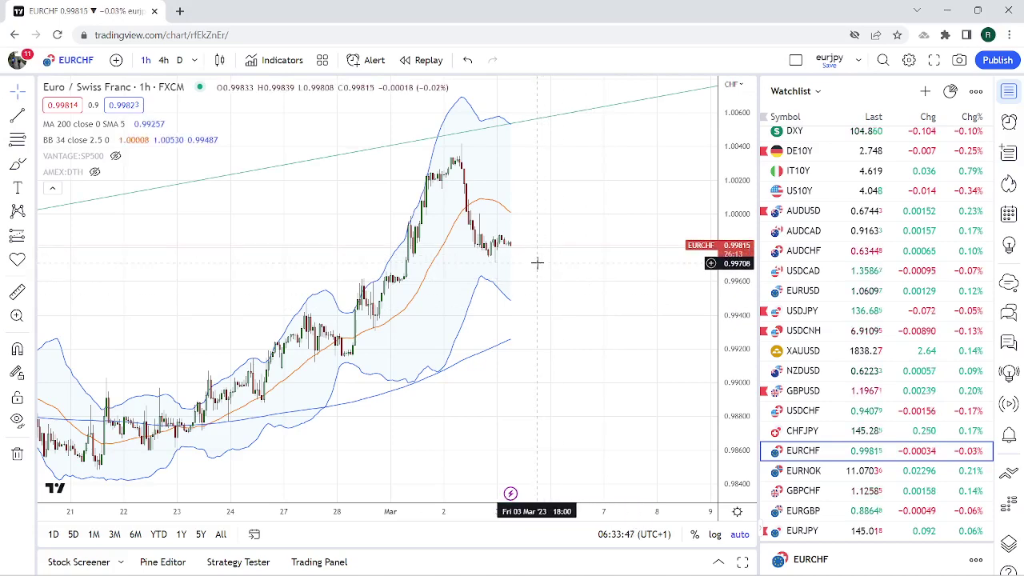
click(179, 60)
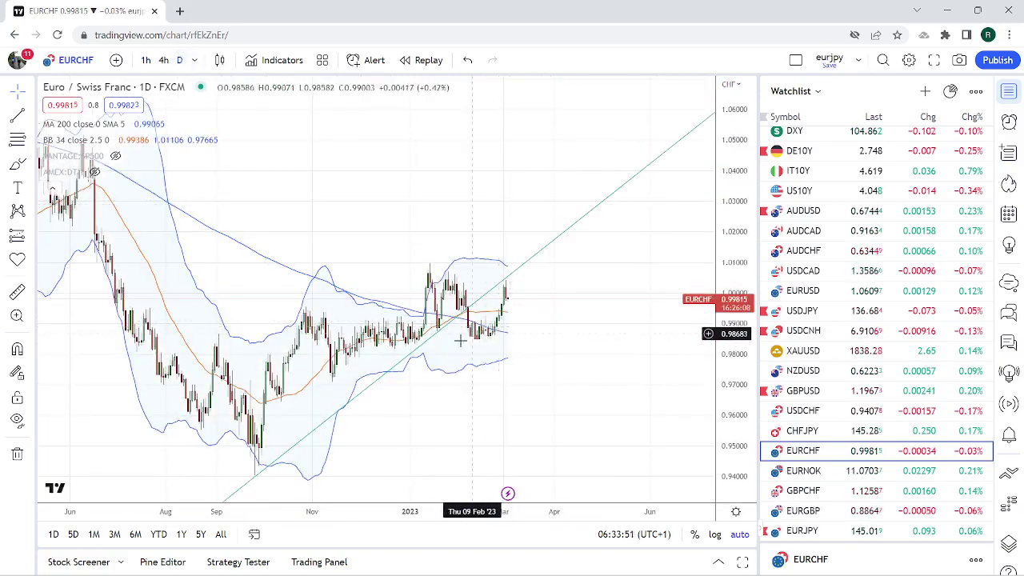
scroll(467, 344, up, 3)
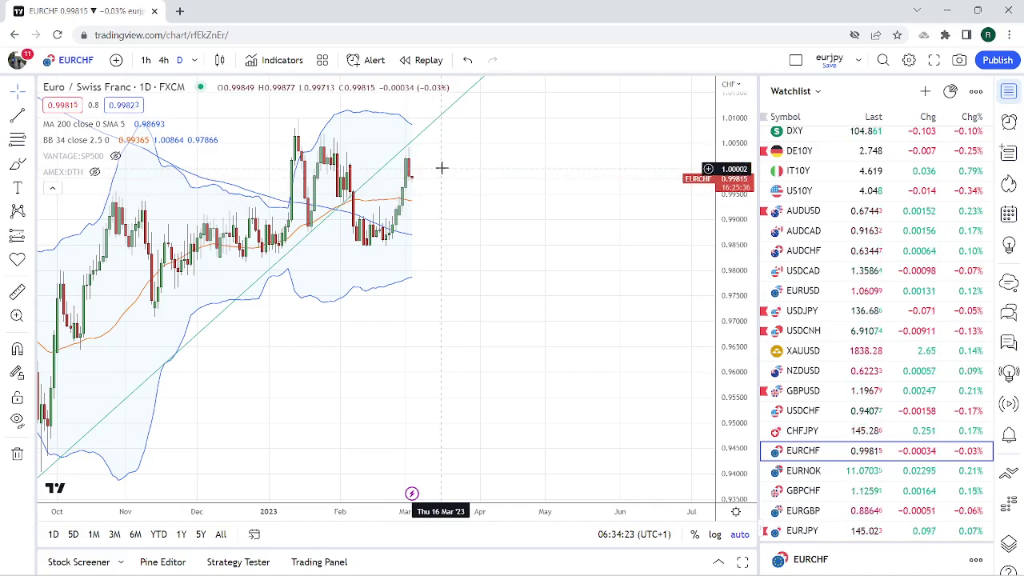
Review the ES1! daily chart zoomed in and panned, then load AUDUSD
scroll(815, 142, up, 3)
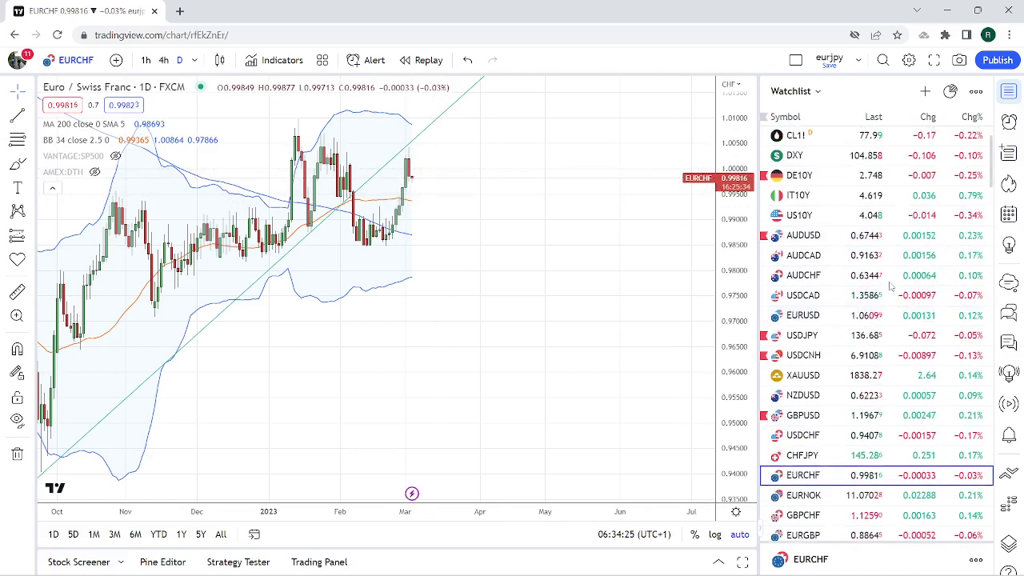
click(815, 140)
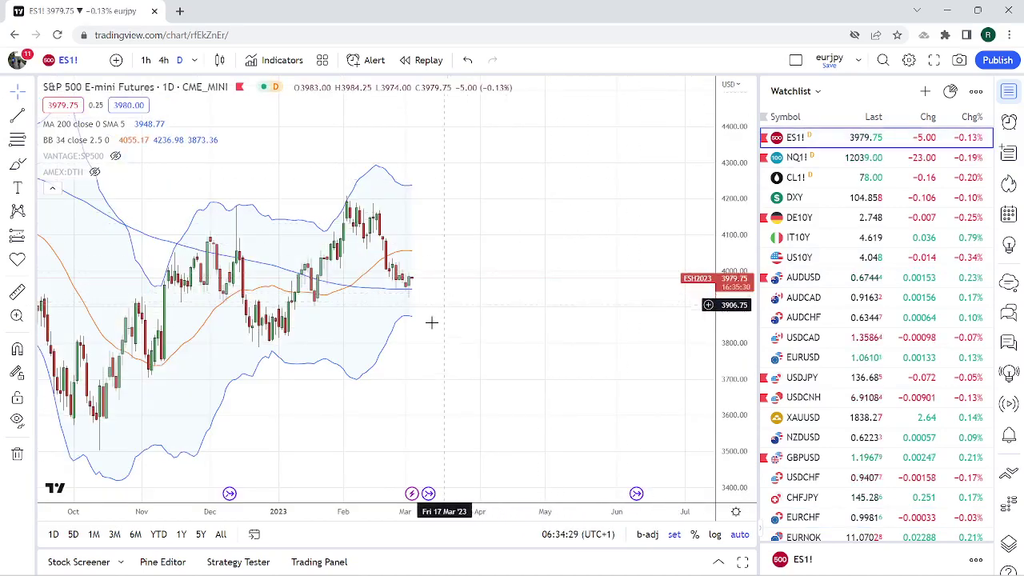
scroll(420, 336, up, 2)
drag(421, 336, 657, 263)
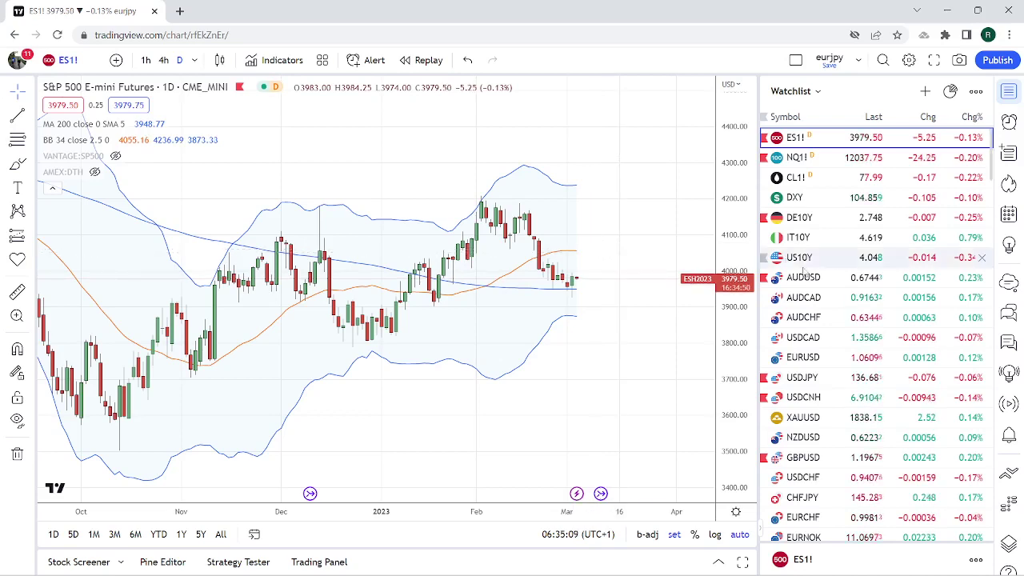
click(806, 277)
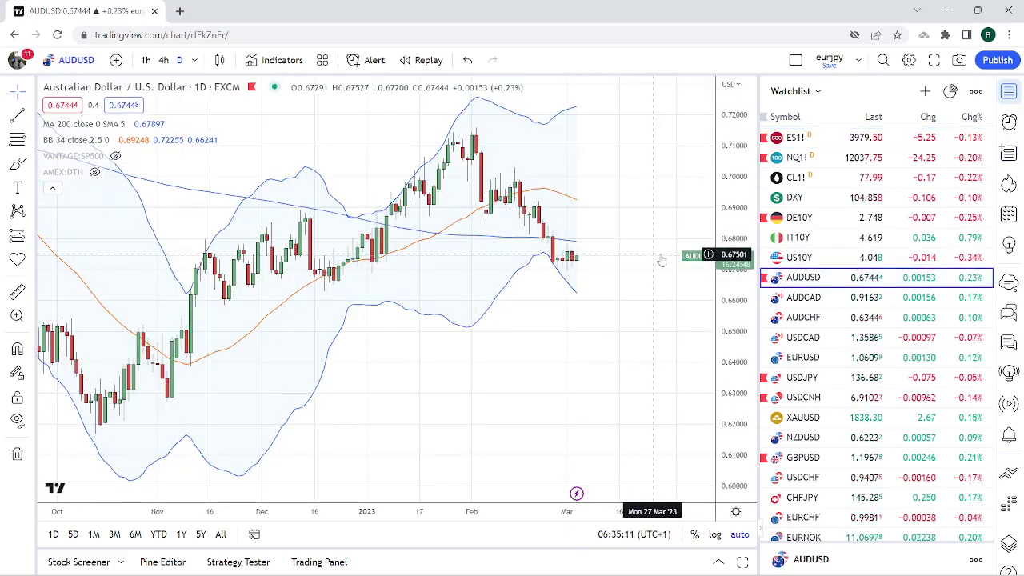
Flip between AUDCAD and AUDUSD, ending on the AUDCAD daily chart
click(824, 297)
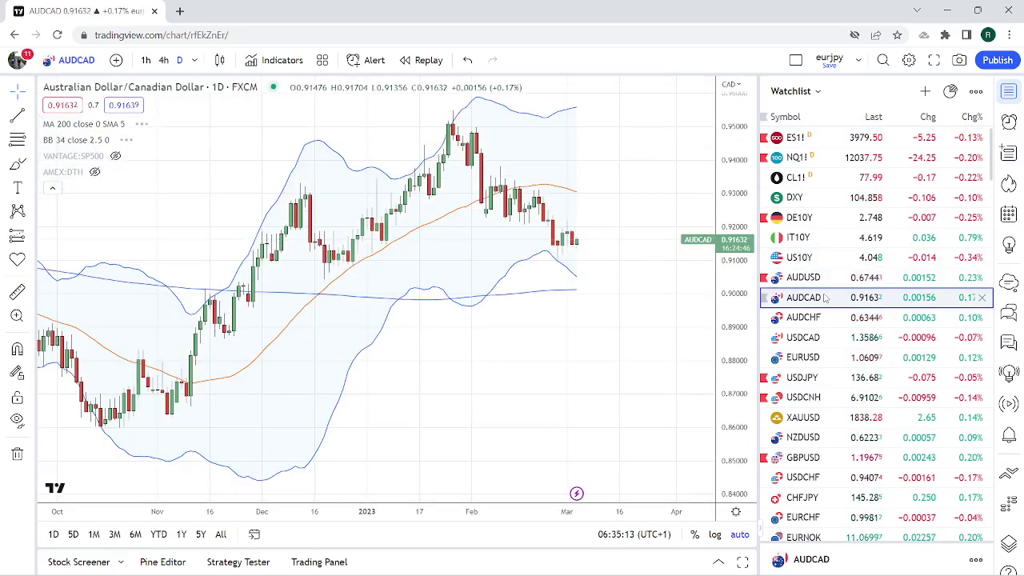
click(819, 282)
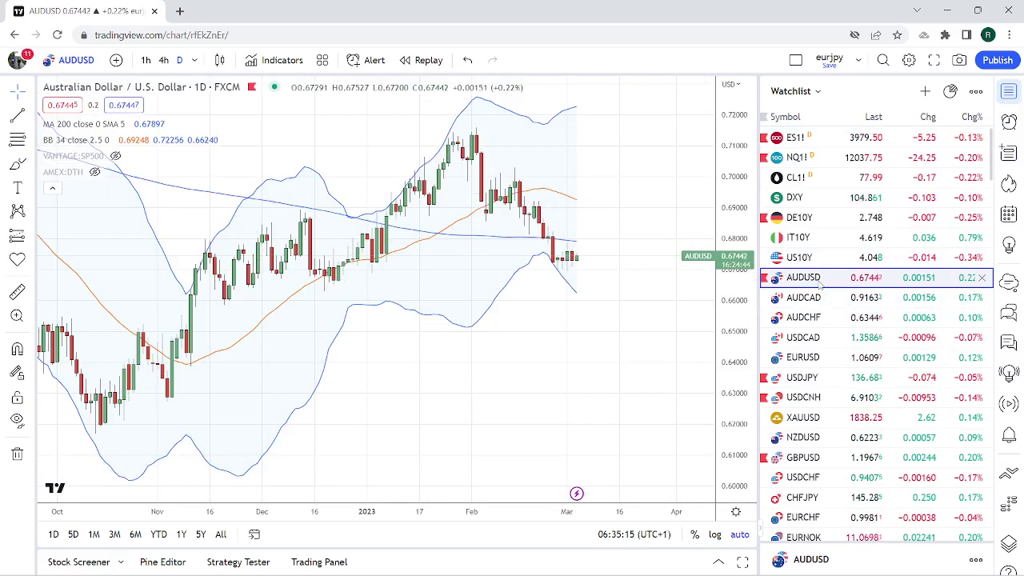
click(820, 298)
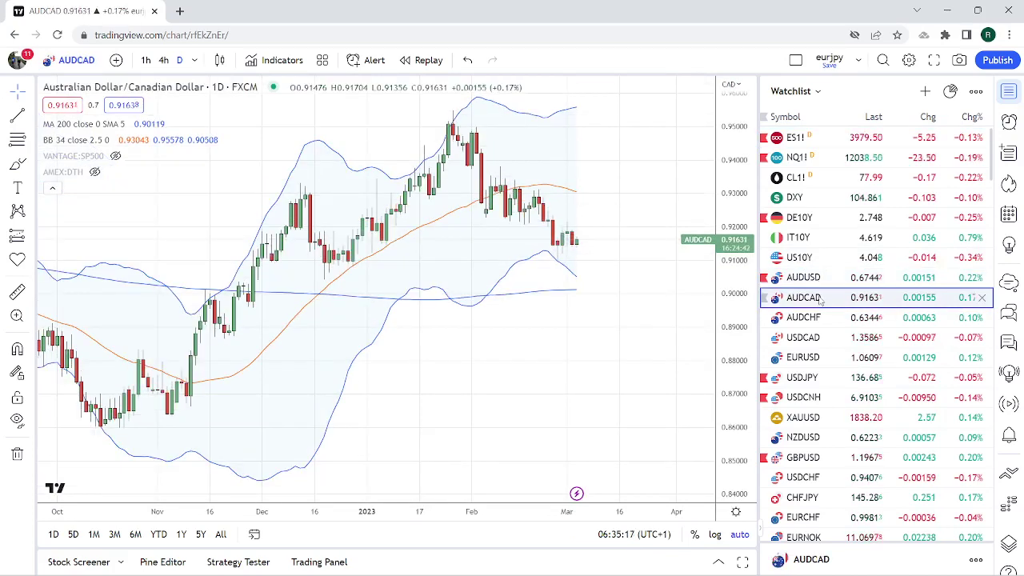
Load the USDCAD daily chart and hide its green extended trend line
click(816, 317)
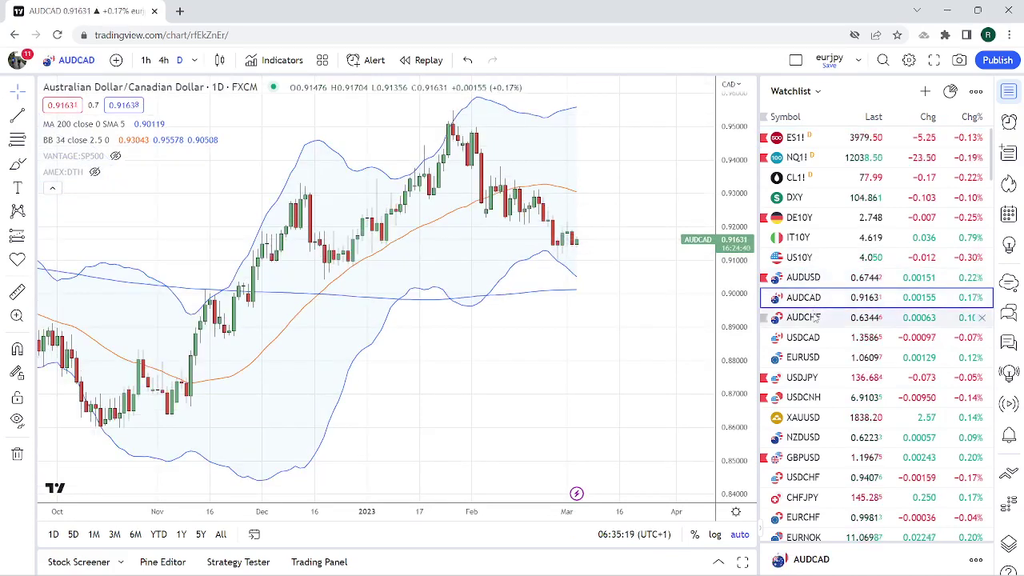
click(816, 338)
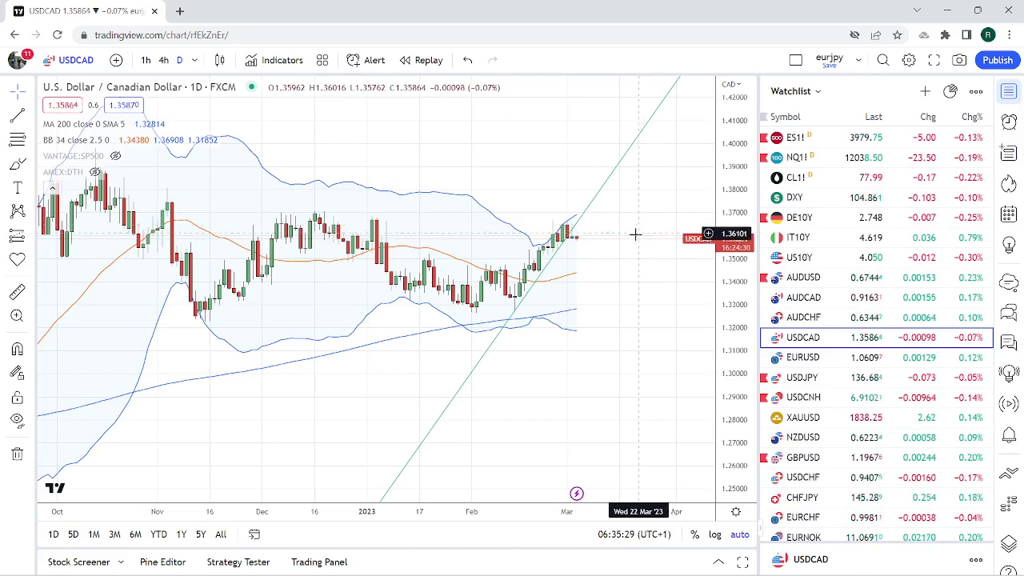
right_click(481, 365)
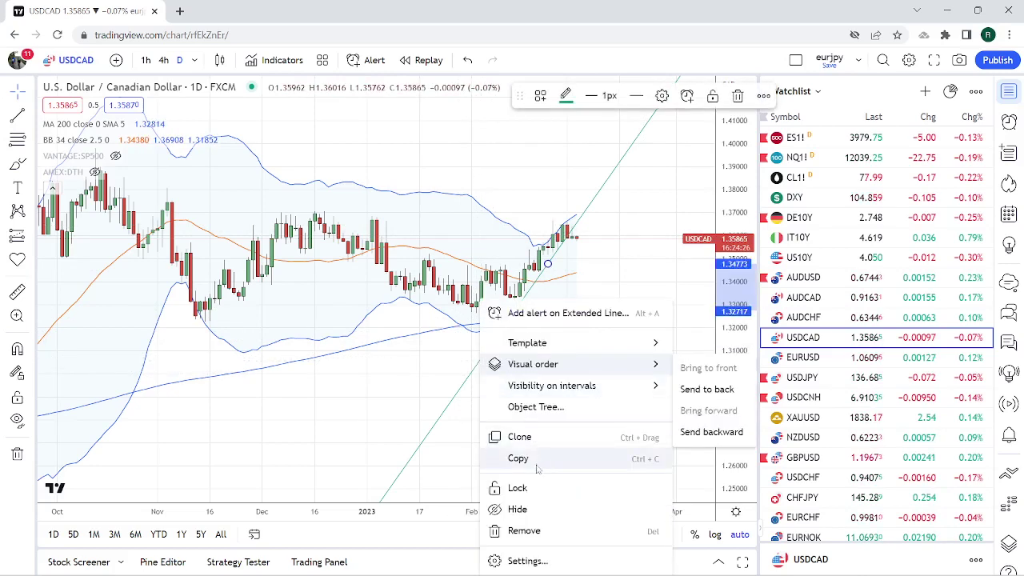
click(547, 505)
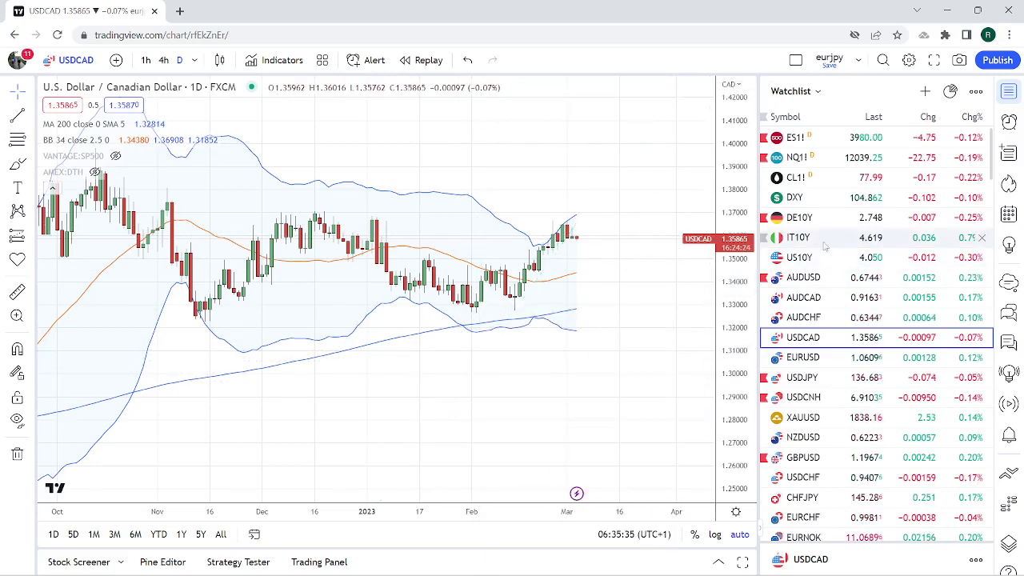
Load the CL1! crude oil daily chart, zooming out and back in to review it
click(816, 177)
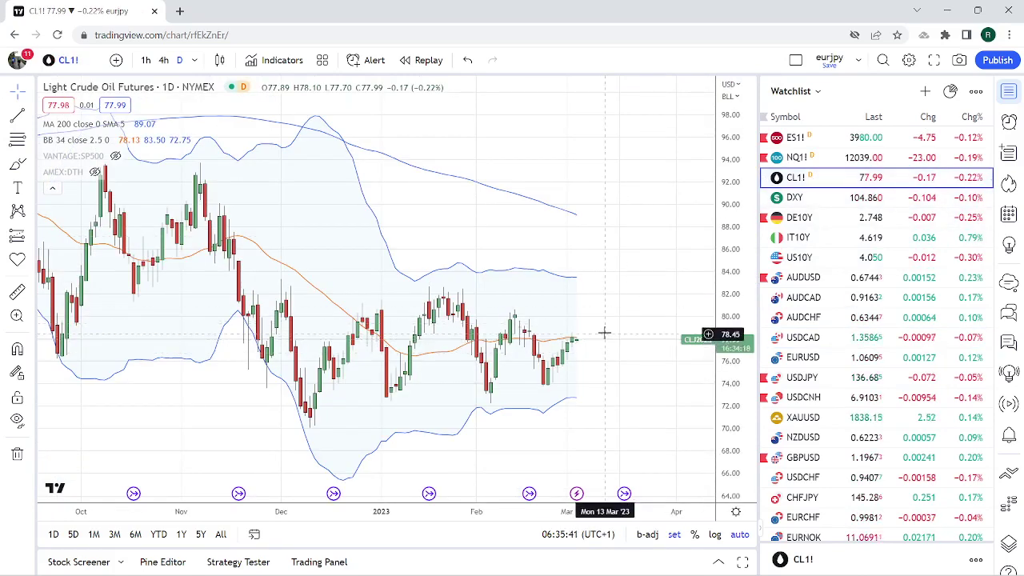
scroll(604, 333, down, 2)
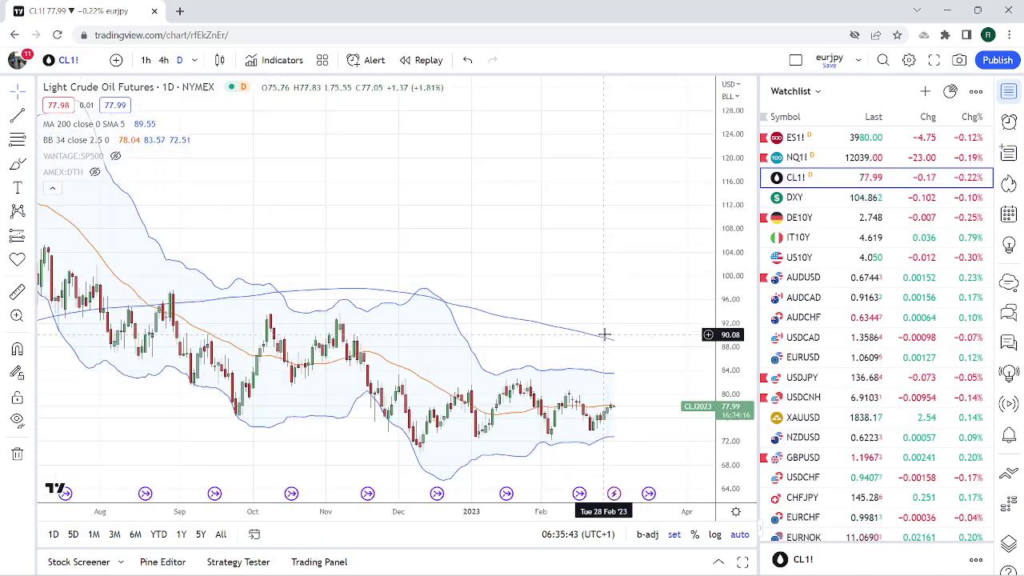
scroll(605, 334, up, 2)
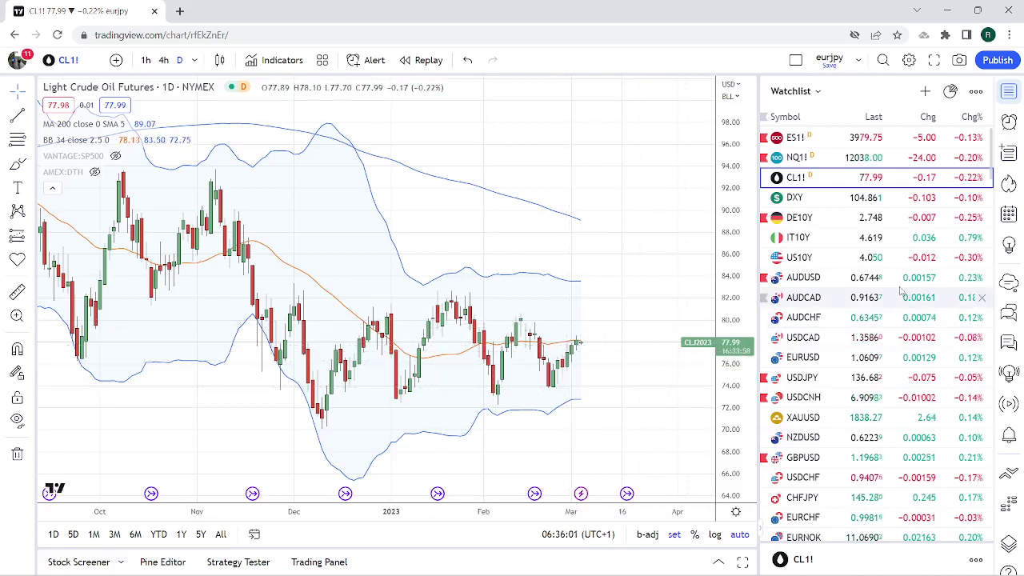
scroll(793, 283, down, 2)
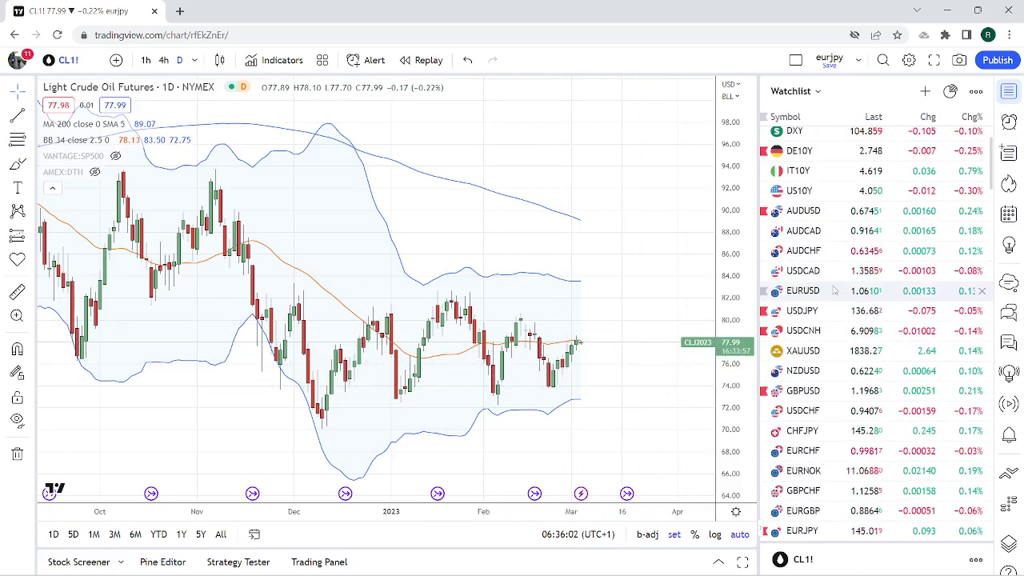
Select XAUUSD in the watchlist to show the gold daily chart
click(803, 351)
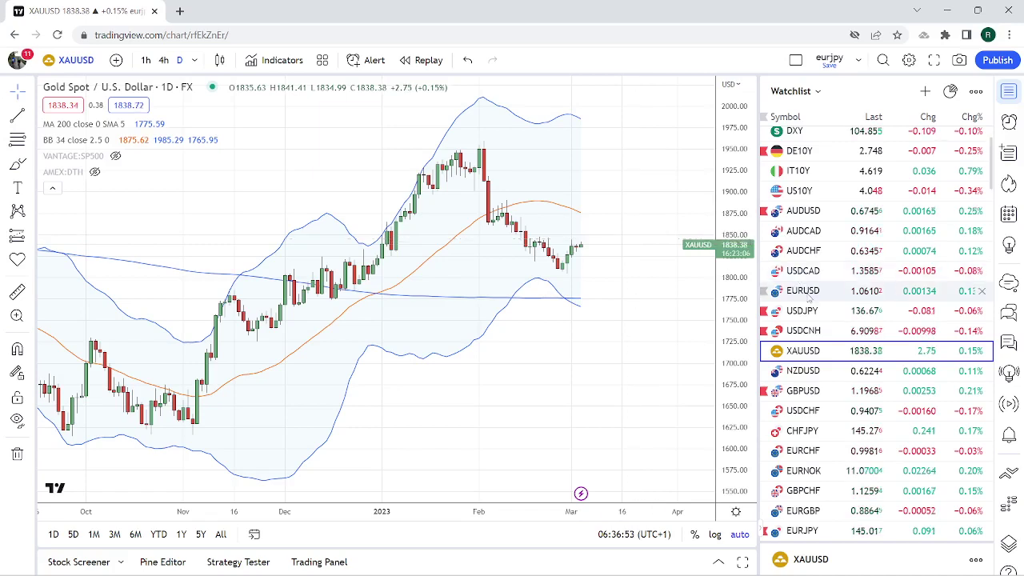
Switch to the USDJPY daily chart, then scroll further down the watchlist symbols
click(807, 311)
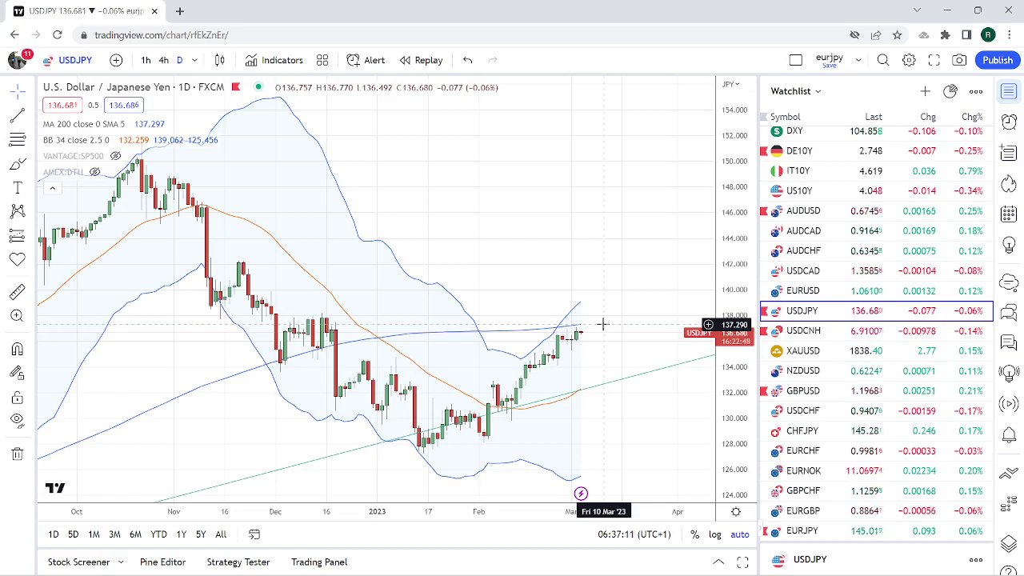
scroll(851, 398, down, 3)
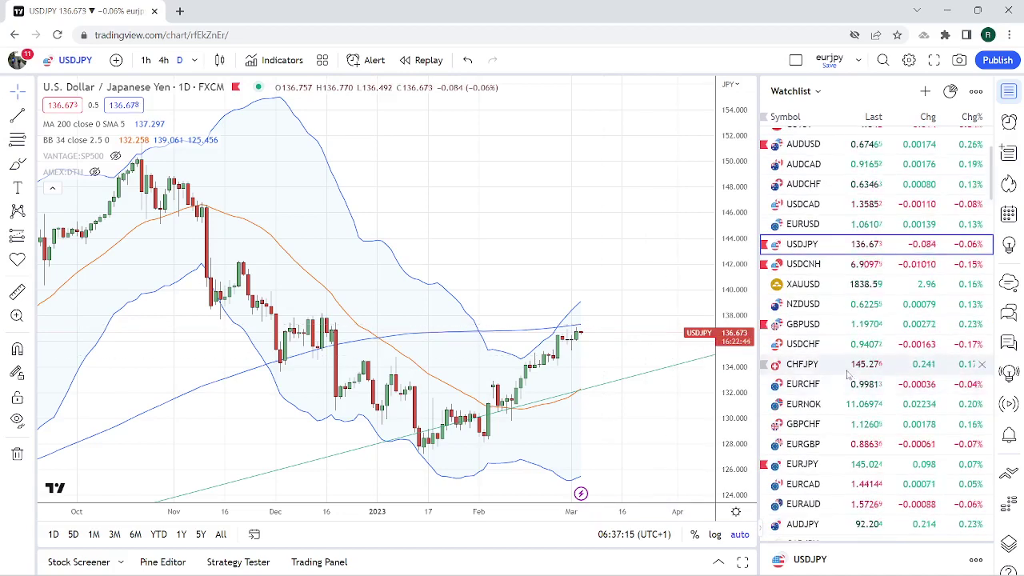
scroll(843, 360, down, 3)
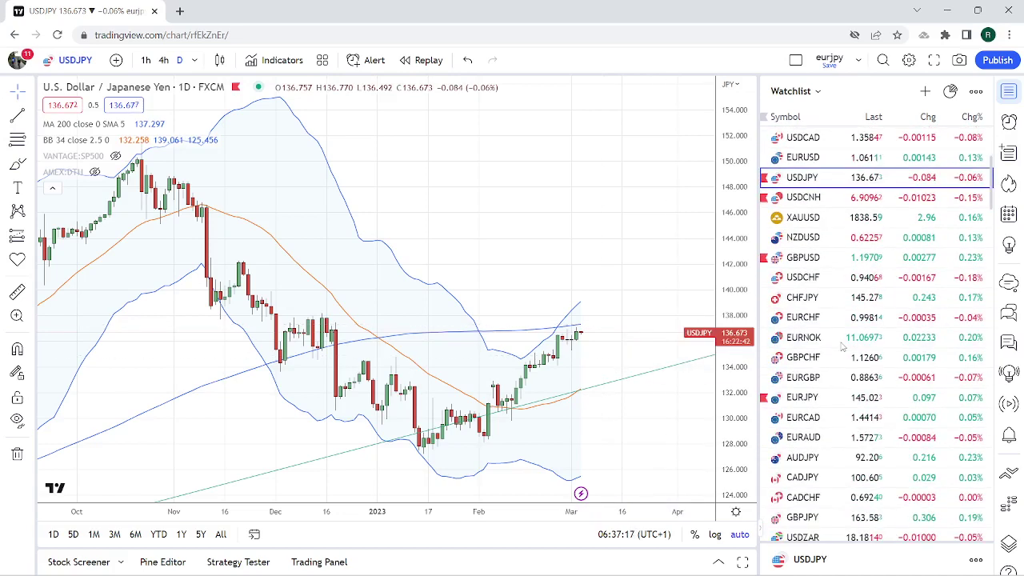
scroll(841, 346, down, 5)
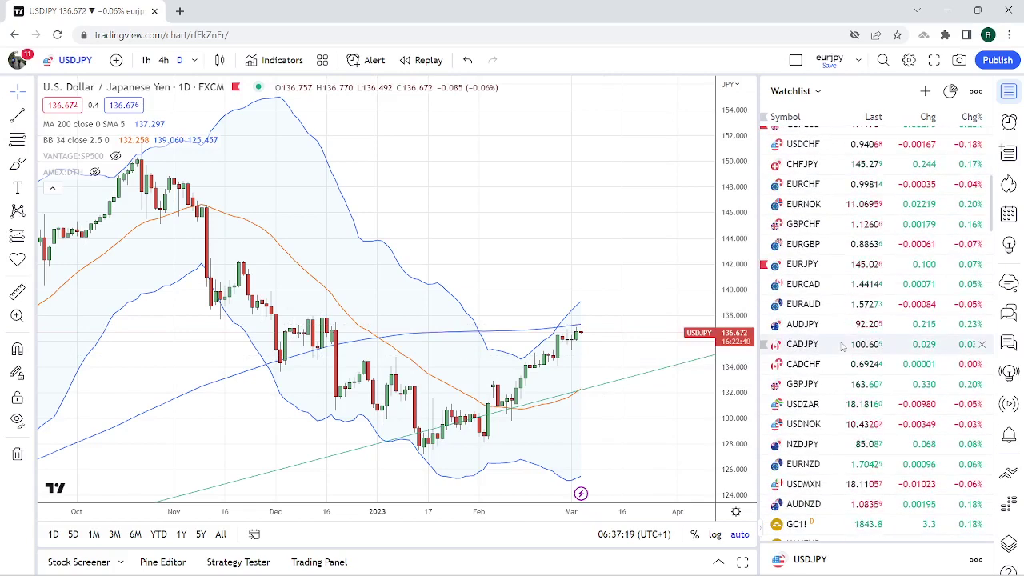